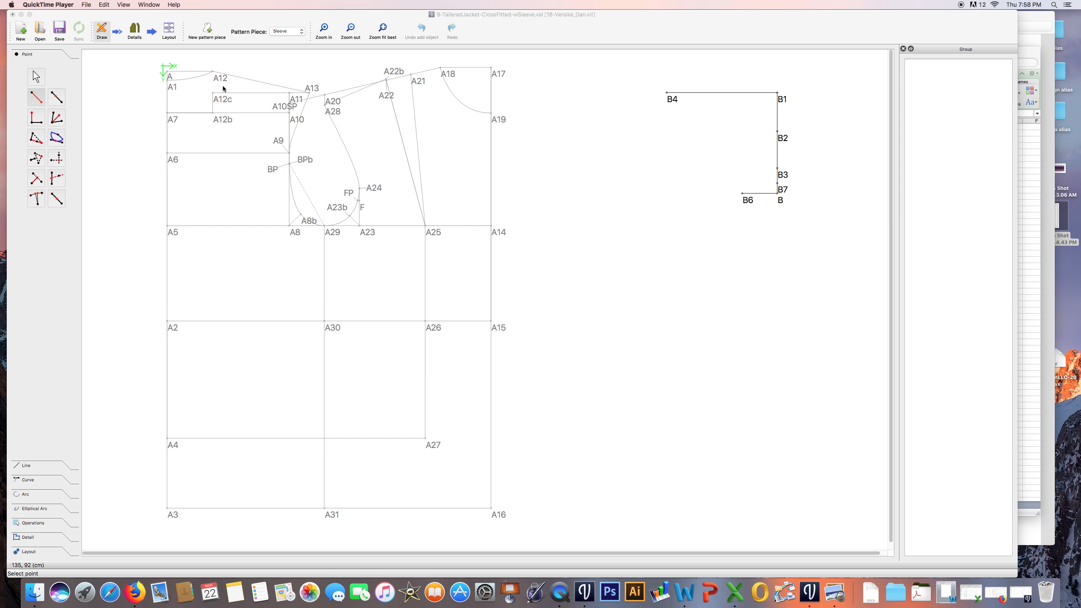
Step: Switch the active pattern piece to Body and examine the shoulder line between A12 and A13
{"action": "left_click", "coordinate": [302, 32]}
{"action": "left_click", "coordinate": [279, 26]}
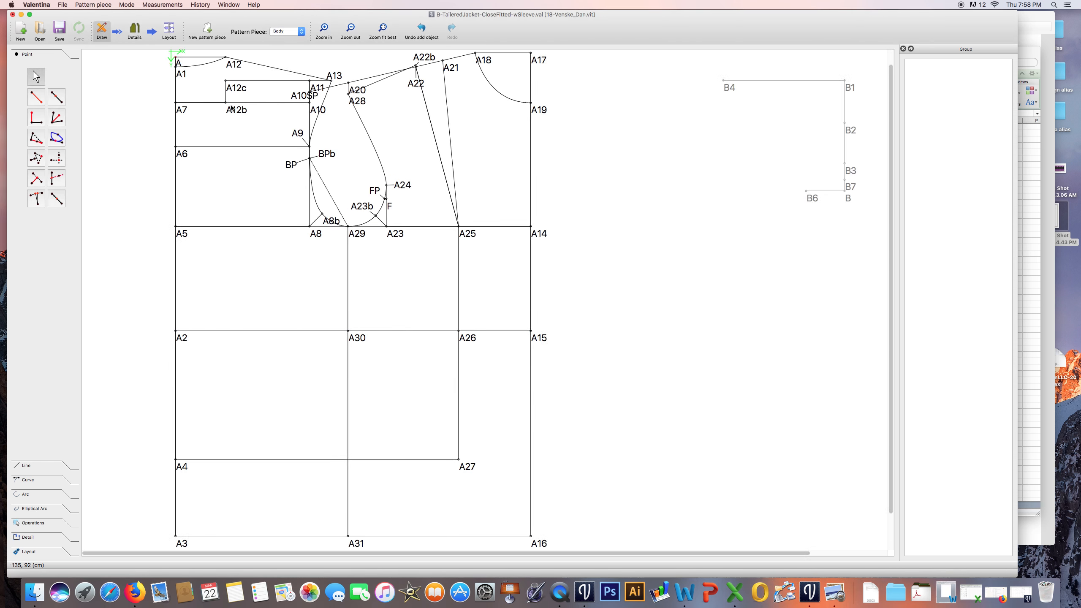
{"action": "scroll", "coordinate": [237, 98], "scroll_direction": "up", "scroll_amount": 2, "text": "ctrl"}
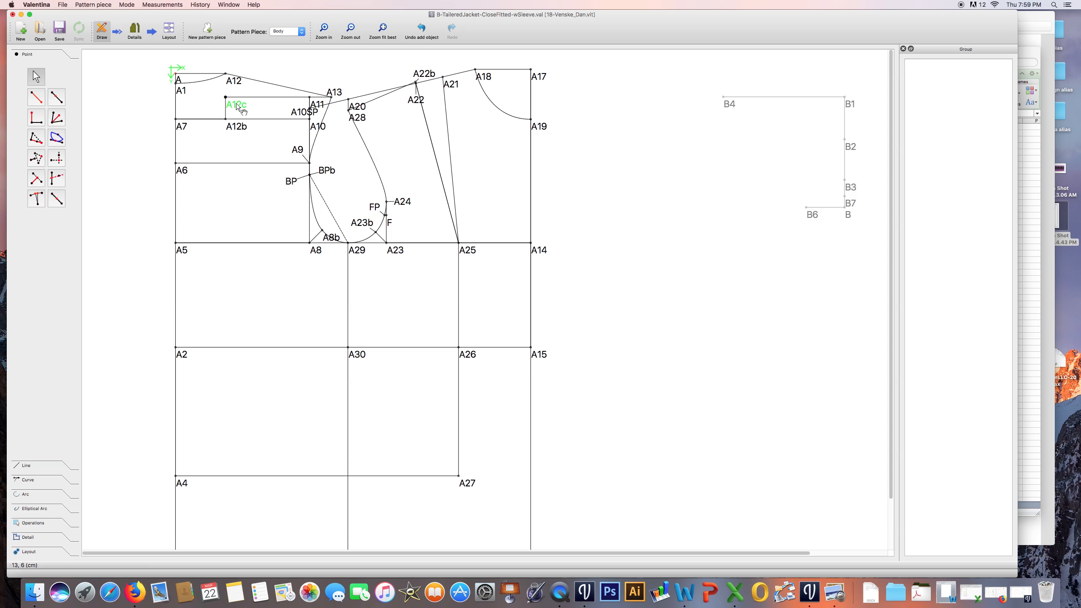
{"action": "left_click", "coordinate": [293, 91]}
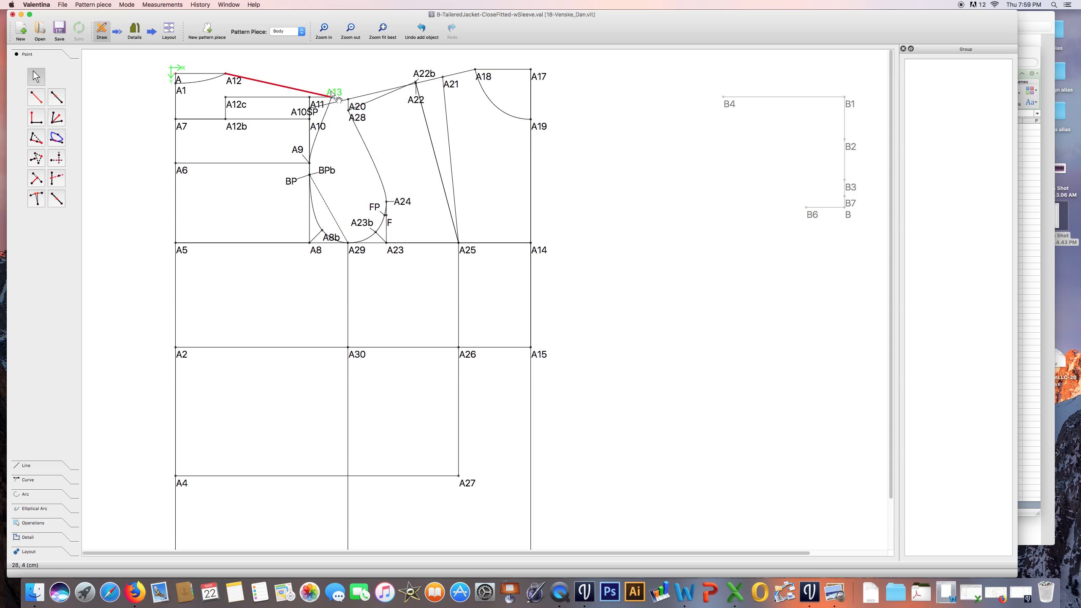
{"action": "left_click", "coordinate": [241, 107]}
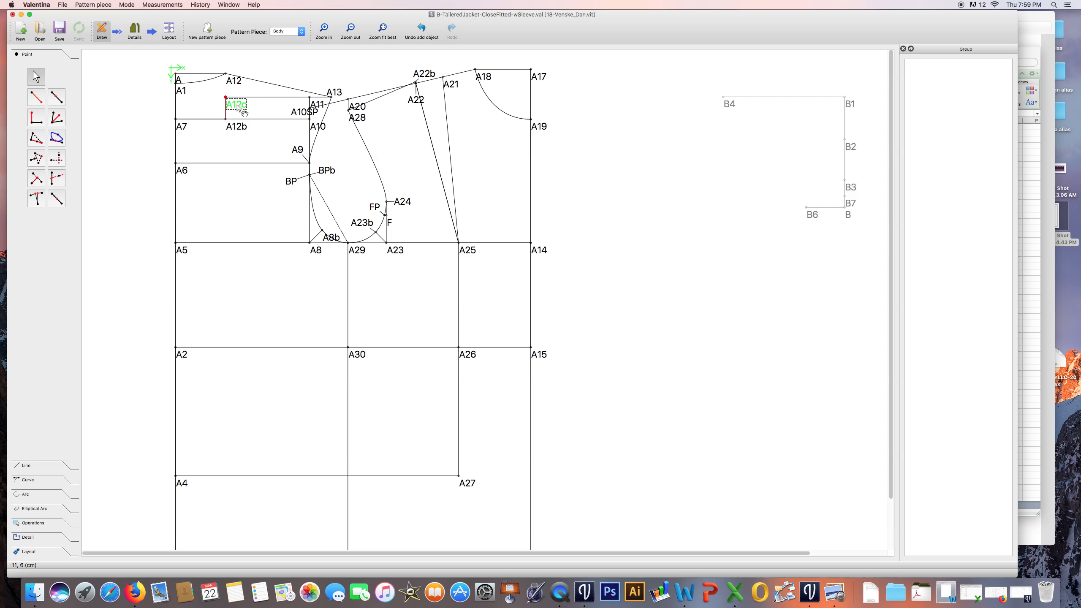
Step: Create a Special point on shoulder from A12, A12c and A11 with a length of 15 cm
{"action": "left_click", "coordinate": [35, 139]}
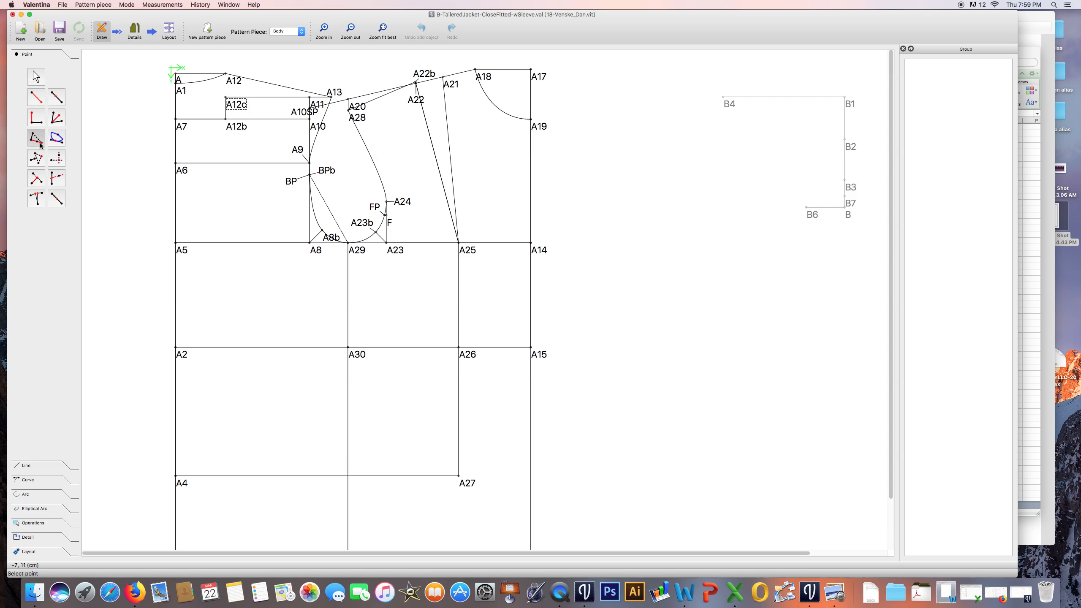
{"action": "left_click", "coordinate": [226, 74]}
{"action": "left_click", "coordinate": [228, 102]}
{"action": "left_click", "coordinate": [314, 104]}
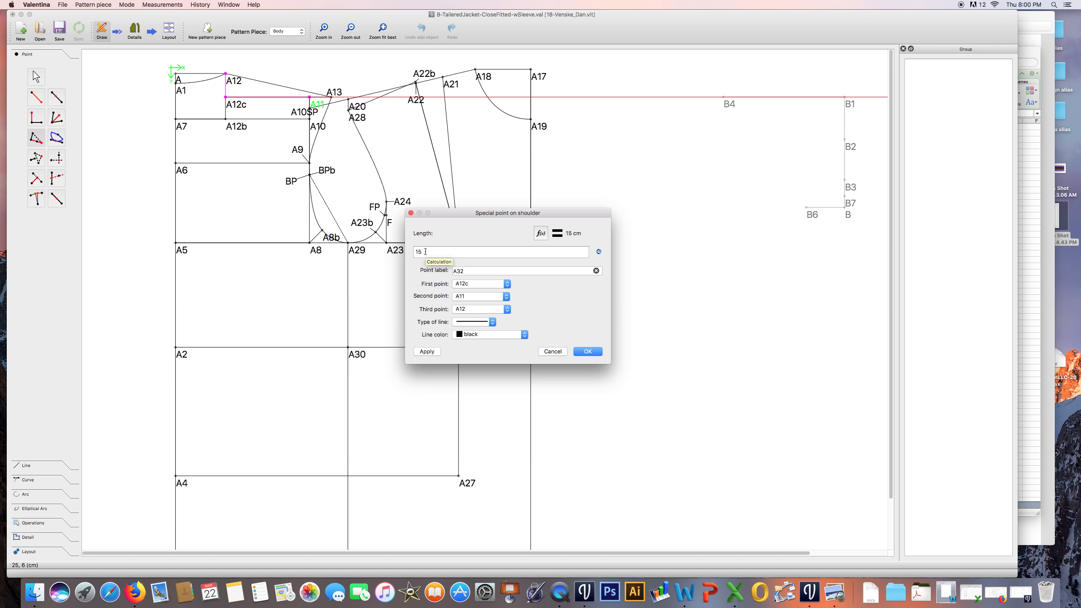
{"action": "left_click", "coordinate": [588, 351]}
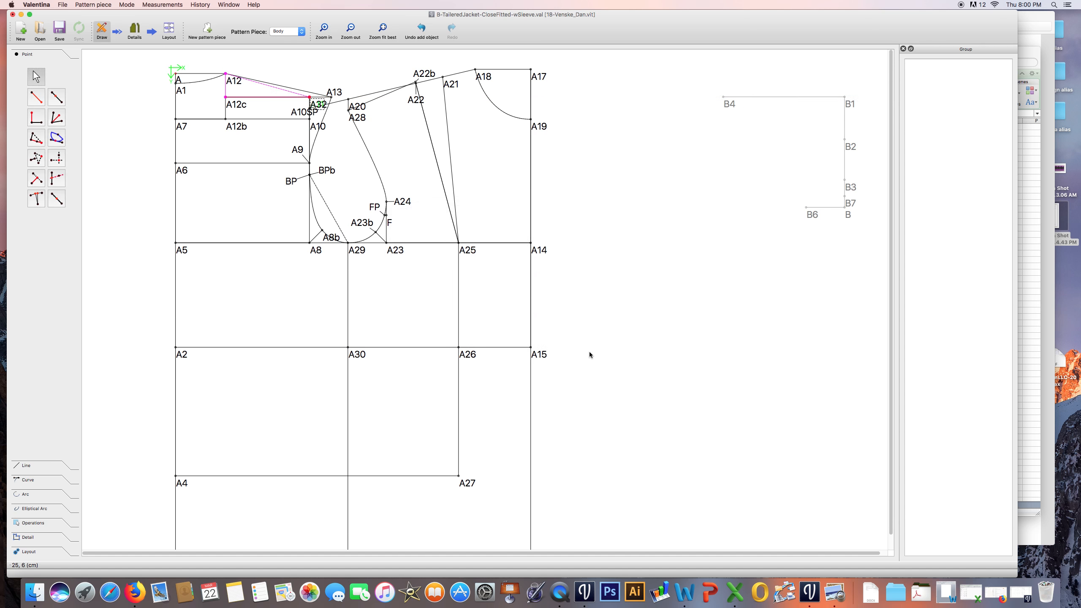
Step: Edit the length of shoulder point A32 in its options and save the change
{"action": "right_click", "coordinate": [308, 100]}
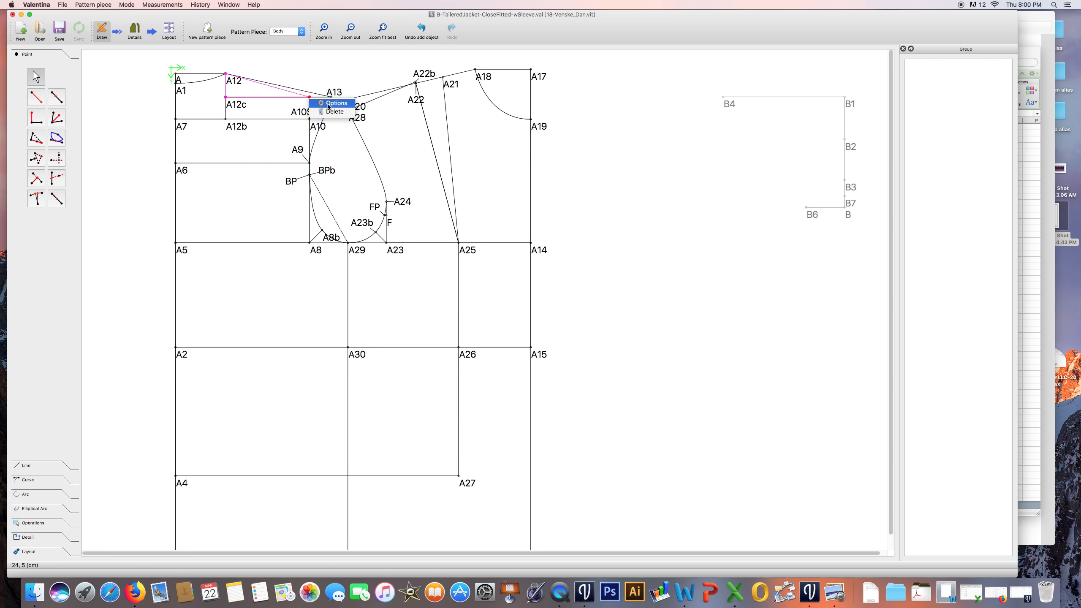
{"action": "left_click", "coordinate": [332, 104]}
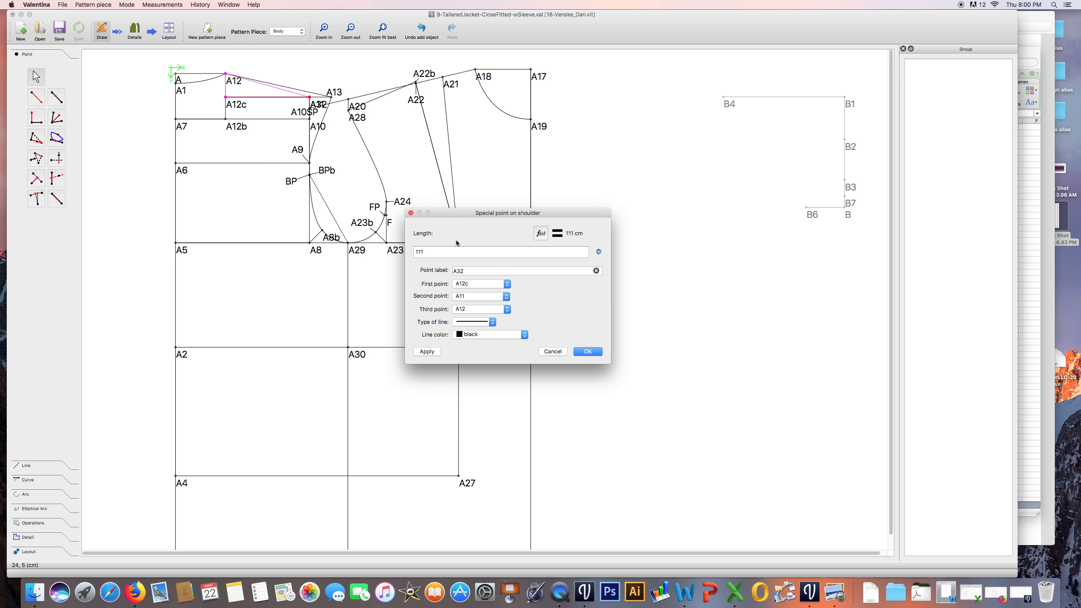
{"action": "key", "text": "BackSpace"}
{"action": "left_click", "coordinate": [588, 352]}
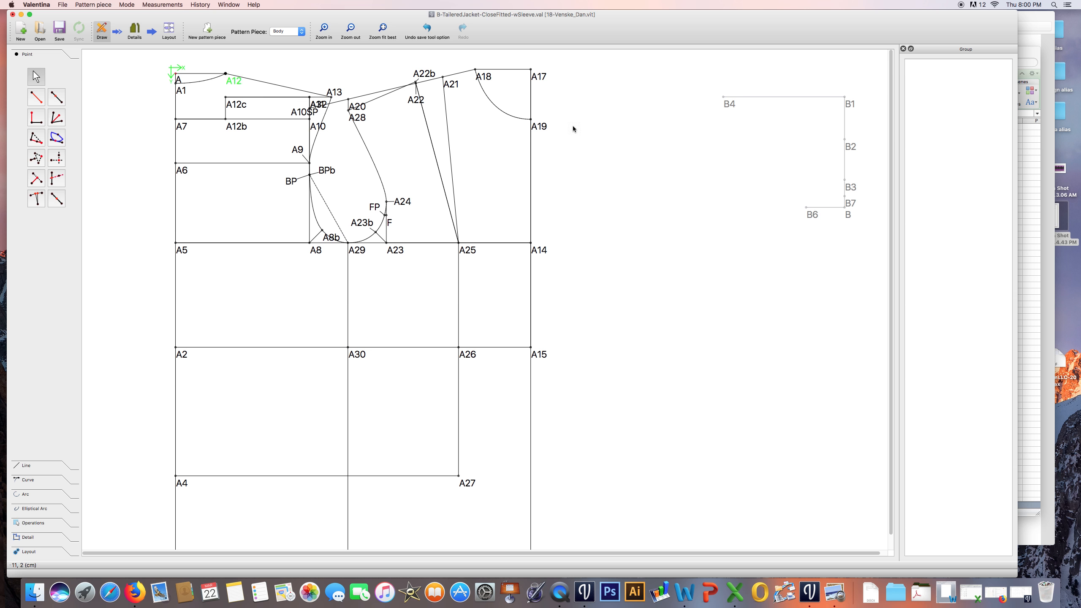
Step: Switch to the Sleeve pattern piece and create a point from the X of B4 and the Y of B2
{"action": "left_click", "coordinate": [298, 32]}
{"action": "left_click", "coordinate": [290, 41]}
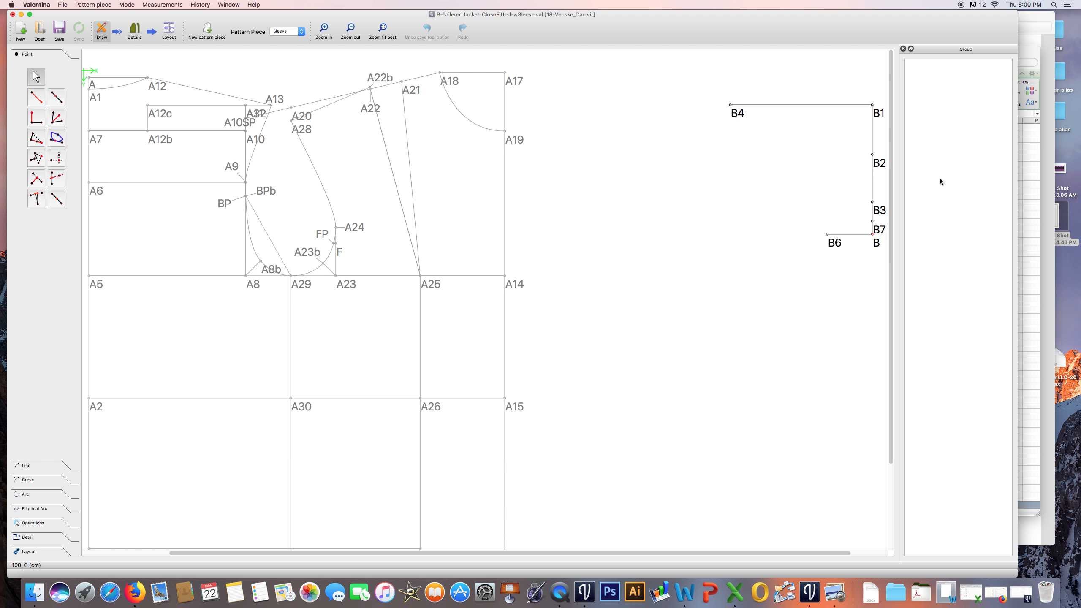
{"action": "left_click", "coordinate": [57, 181]}
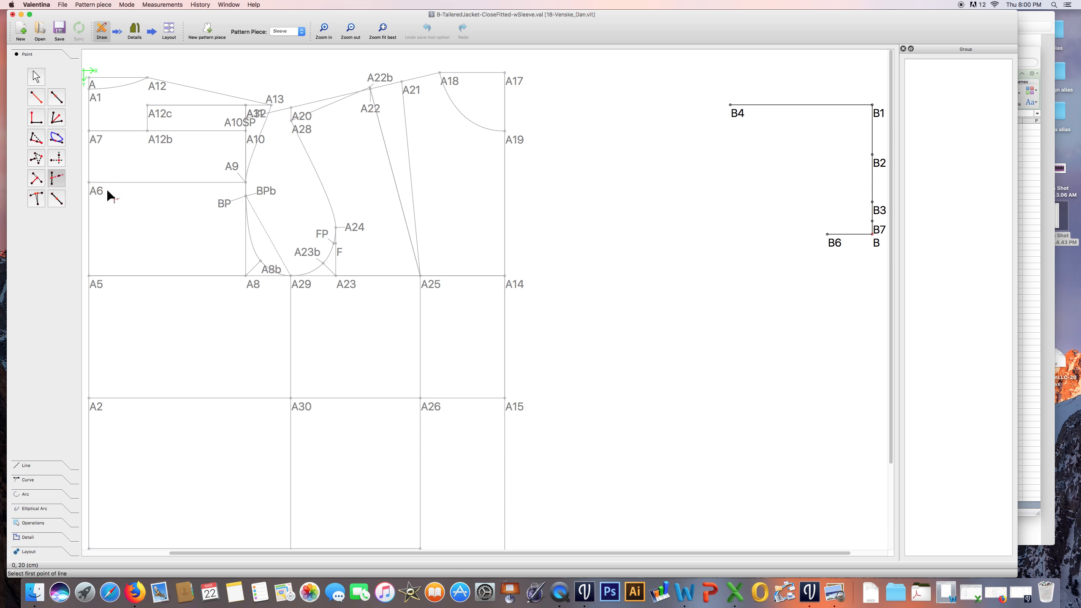
{"action": "left_click", "coordinate": [54, 161]}
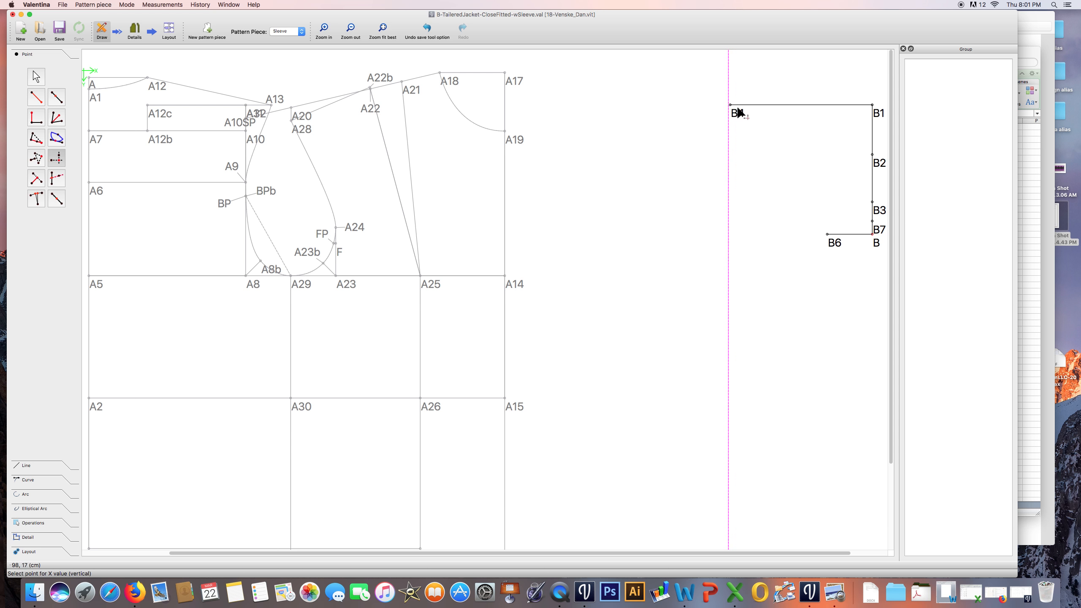
{"action": "left_click", "coordinate": [735, 114]}
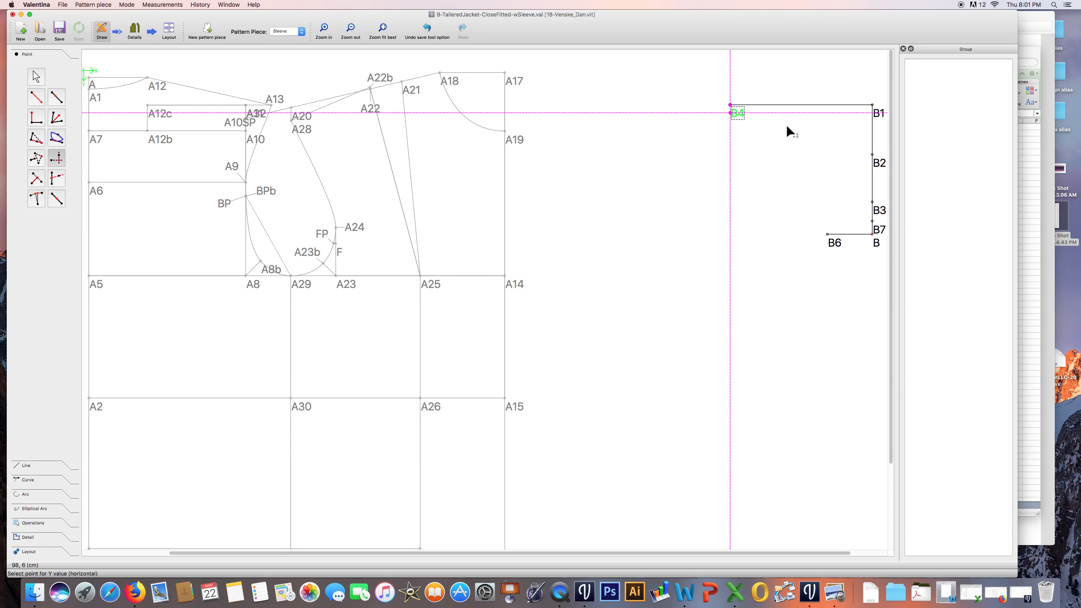
{"action": "left_click", "coordinate": [876, 162]}
Step: Rename the new point below B4 as B4b
{"action": "right_click", "coordinate": [742, 165]}
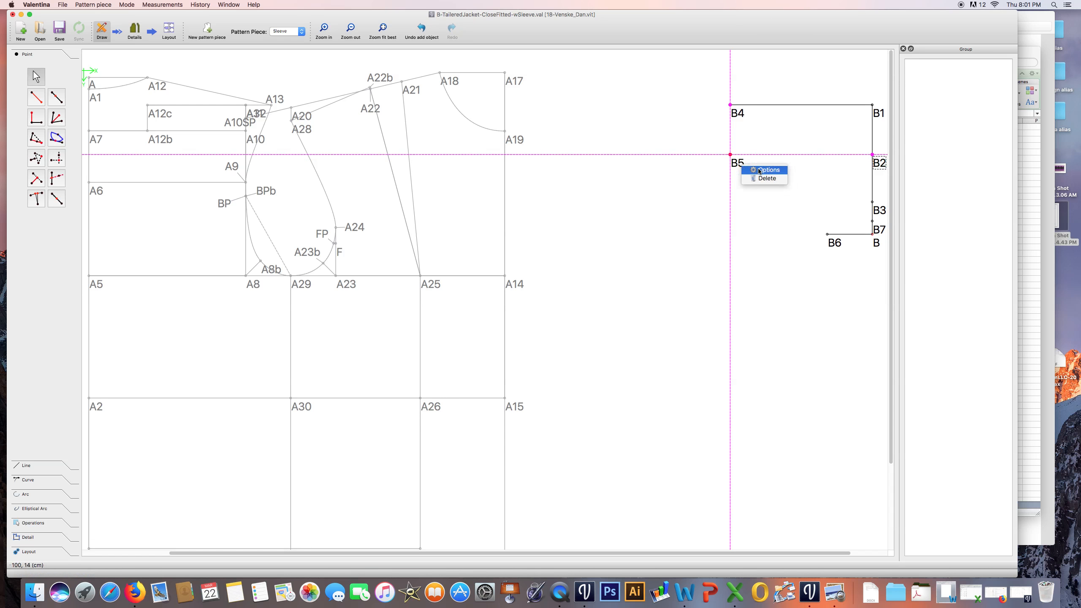
{"action": "left_click", "coordinate": [768, 170]}
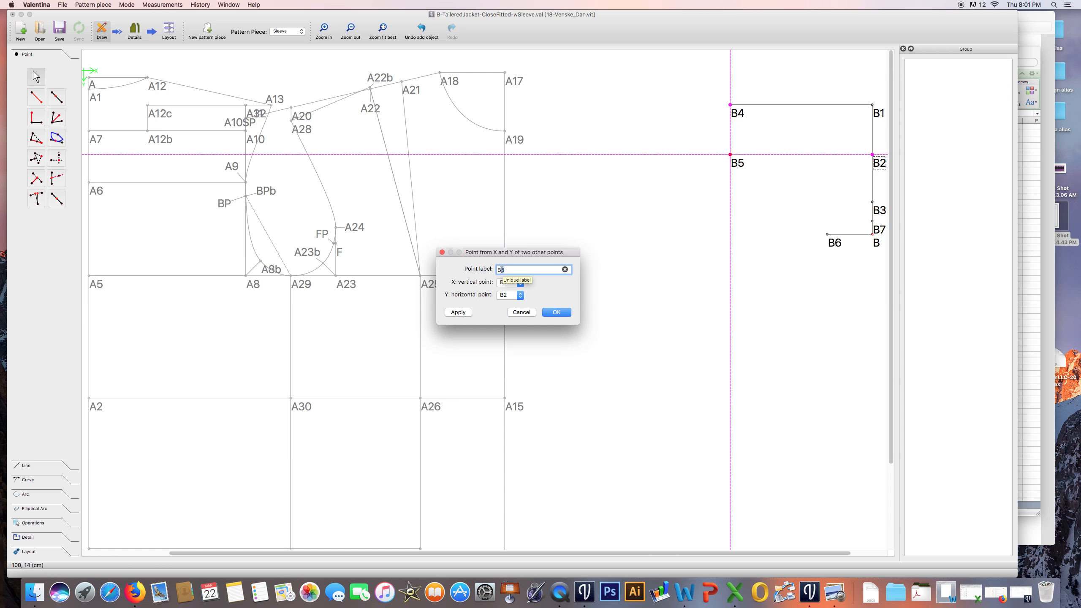
{"action": "key", "text": "BackSpace"}
{"action": "type", "text": "4b"}
{"action": "left_click", "coordinate": [556, 313]}
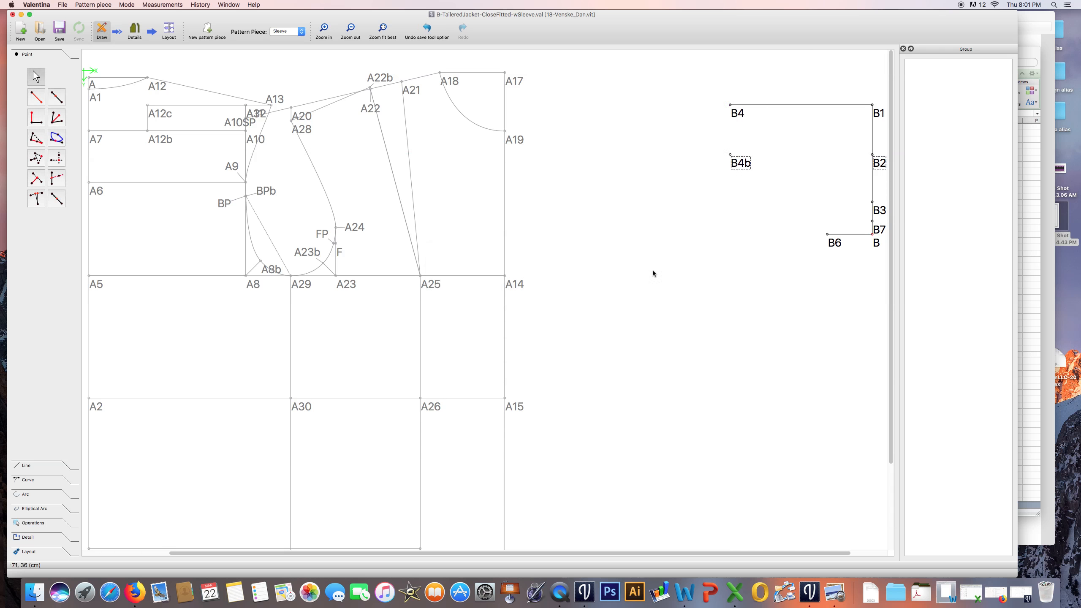
Step: Create a point at distance and angle from B4b, 2 cm long at 180°
{"action": "left_click", "coordinate": [36, 97]}
{"action": "left_click", "coordinate": [736, 165]}
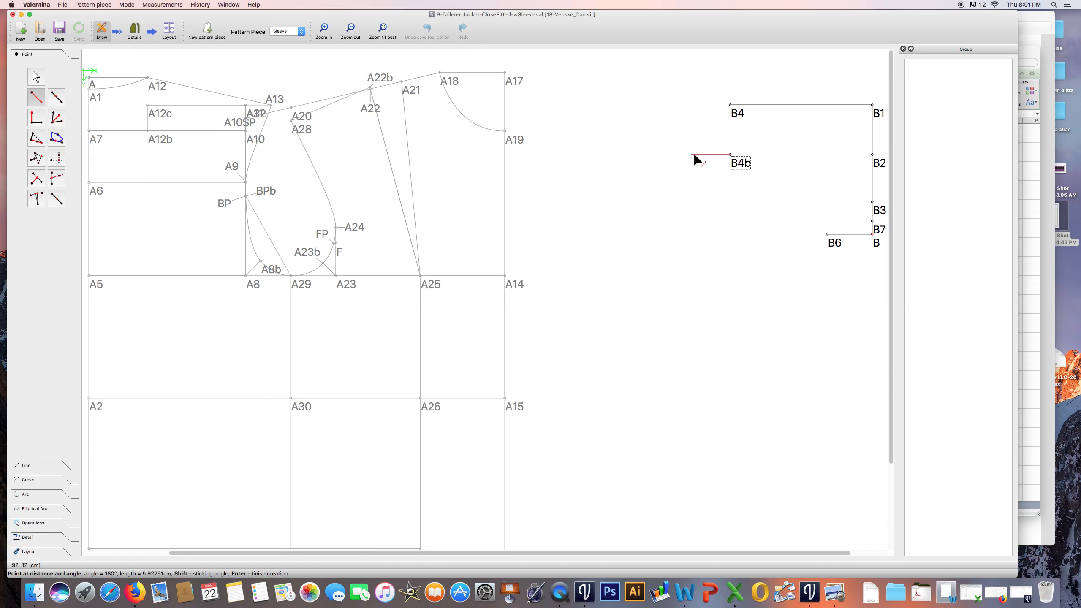
{"action": "left_click", "coordinate": [698, 154], "text": "shift"}
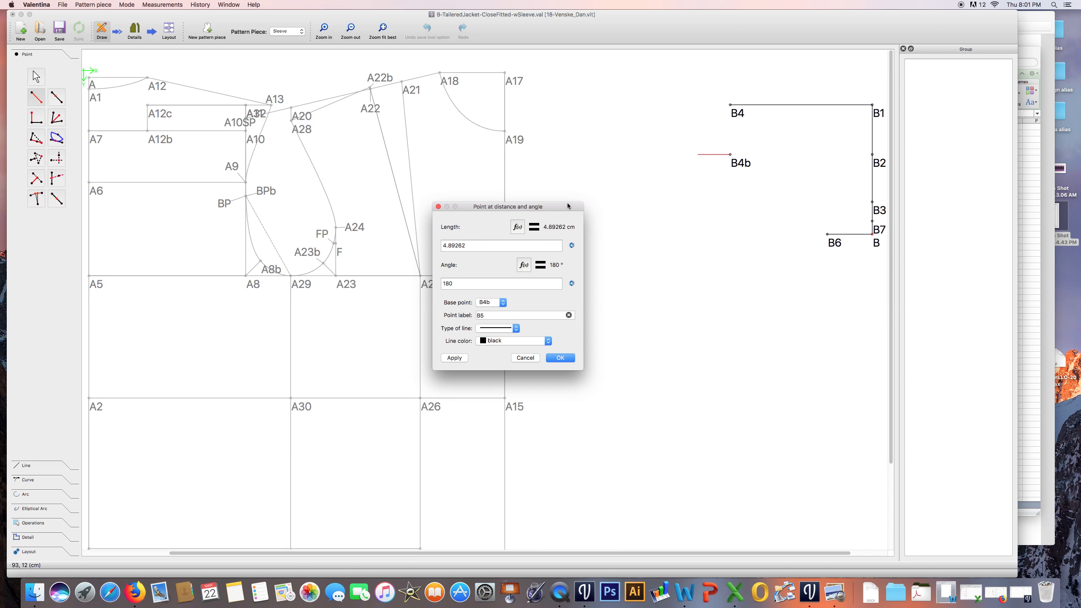
{"action": "double_click", "coordinate": [487, 243]}
{"action": "type", "text": "2"}
{"action": "left_click", "coordinate": [562, 359]}
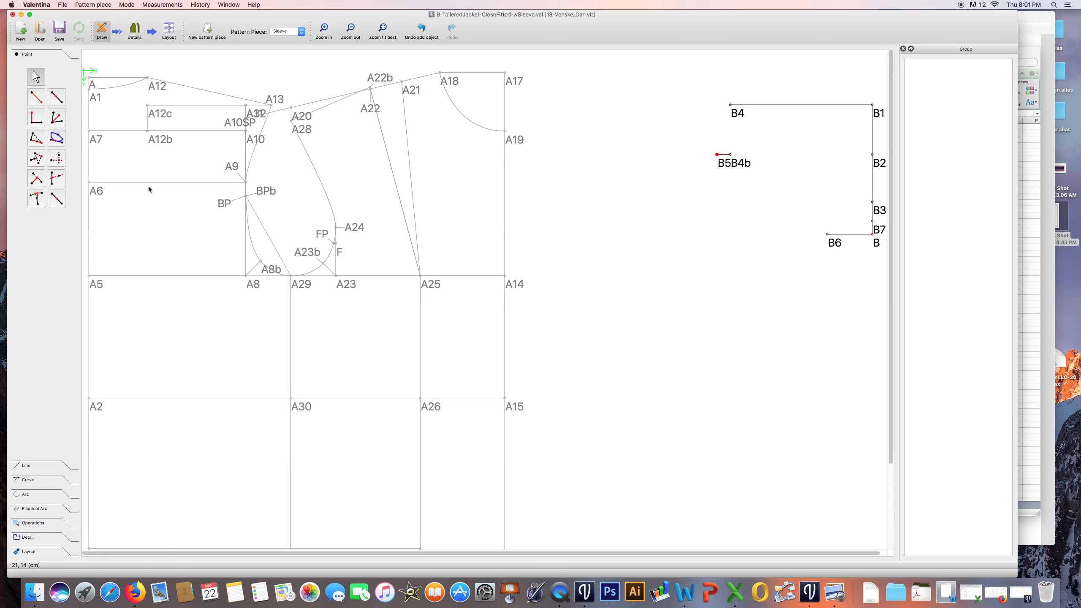
Step: Define a Special point on shoulder using B4, B4b and B5 on the sleeve
{"action": "left_click", "coordinate": [39, 142]}
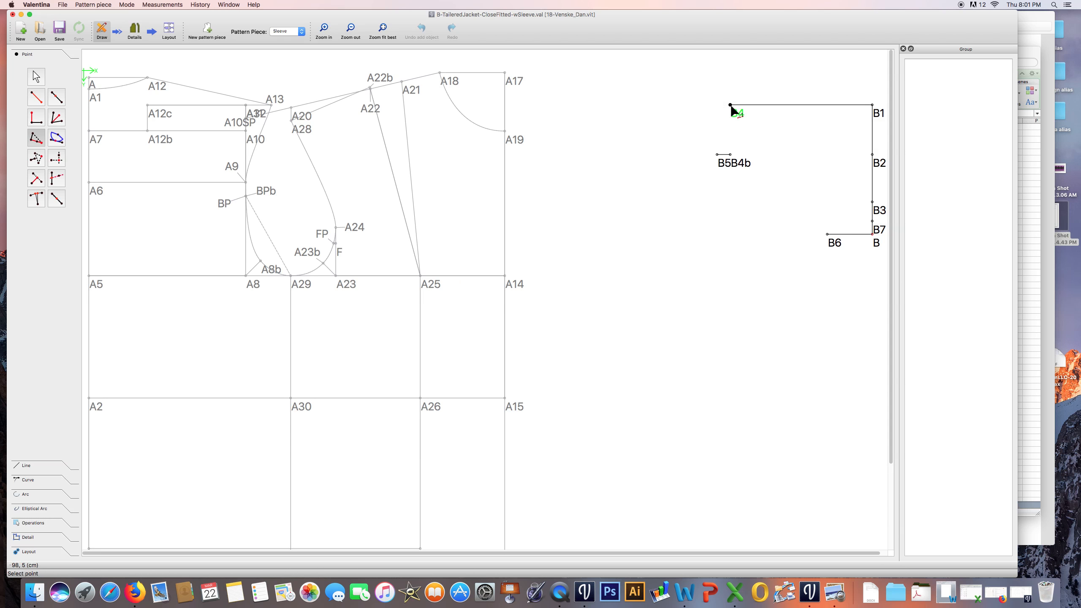
{"action": "left_click", "coordinate": [732, 106]}
{"action": "left_click", "coordinate": [731, 154]}
{"action": "left_click", "coordinate": [717, 155]}
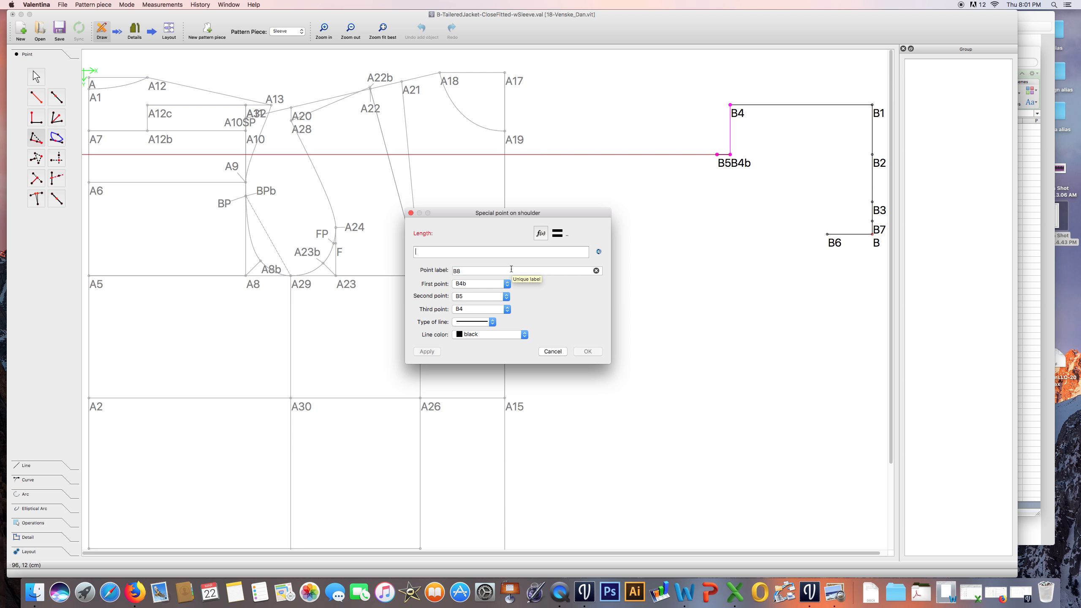
Step: Insert the curve length SplPath_A13_BPb into the shoulder point's length formula
{"action": "left_click", "coordinate": [542, 234]}
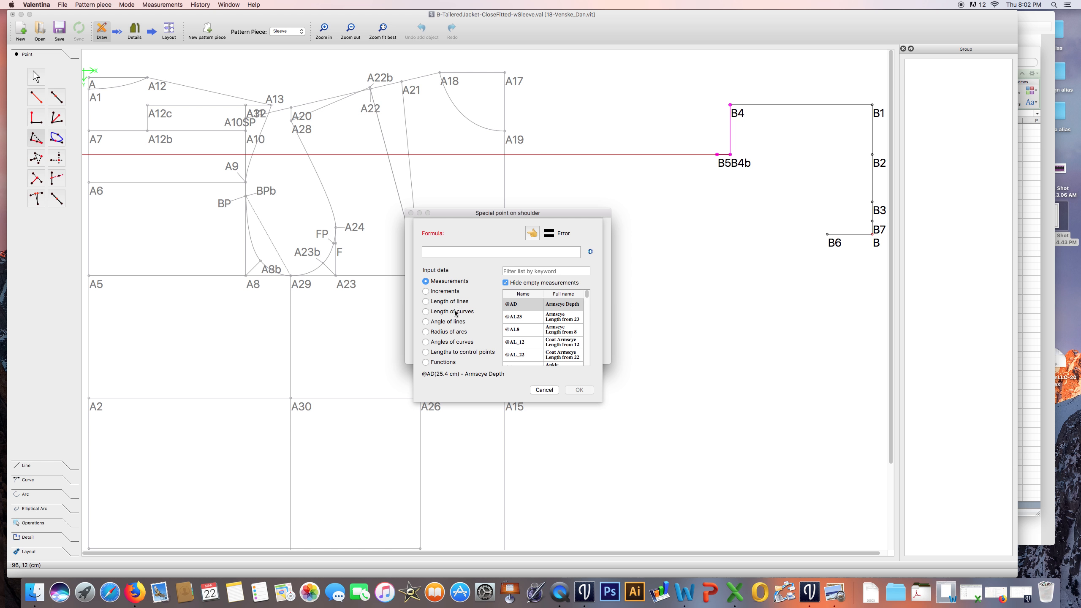
{"action": "left_click", "coordinate": [455, 313]}
{"action": "scroll", "coordinate": [555, 336], "scroll_direction": "down", "scroll_amount": 3}
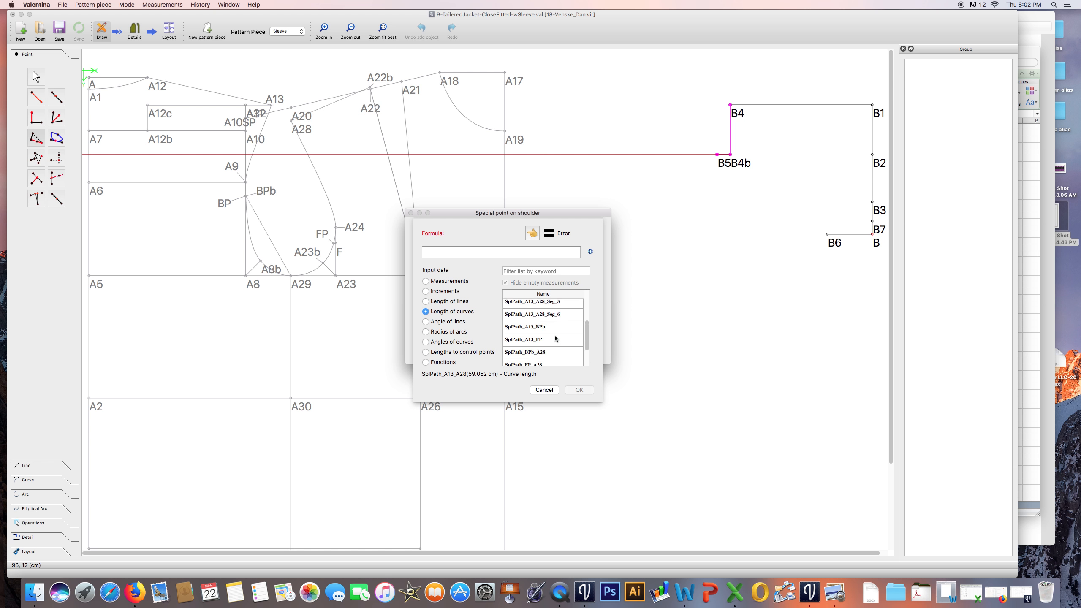
{"action": "scroll", "coordinate": [555, 339], "scroll_direction": "down", "scroll_amount": 3}
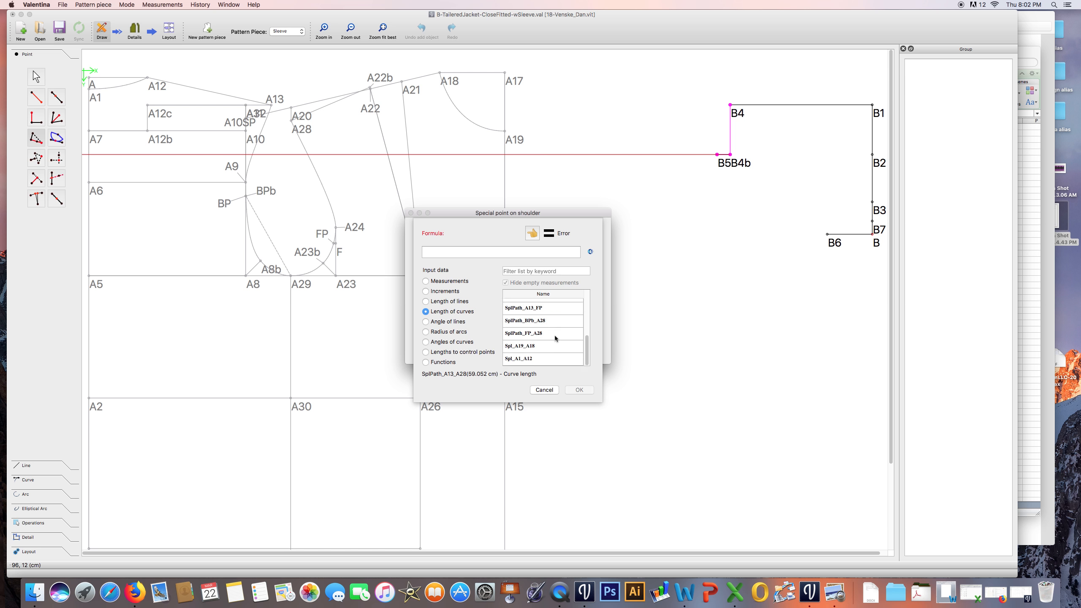
{"action": "scroll", "coordinate": [555, 337], "scroll_direction": "up", "scroll_amount": 5}
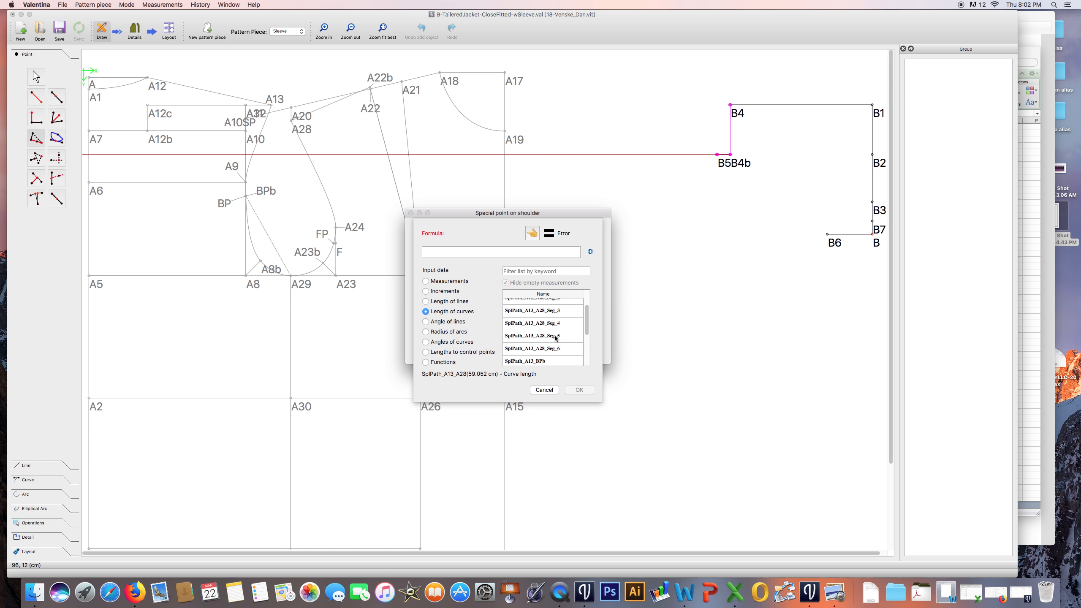
{"action": "left_click", "coordinate": [545, 361]}
{"action": "double_click", "coordinate": [545, 361]}
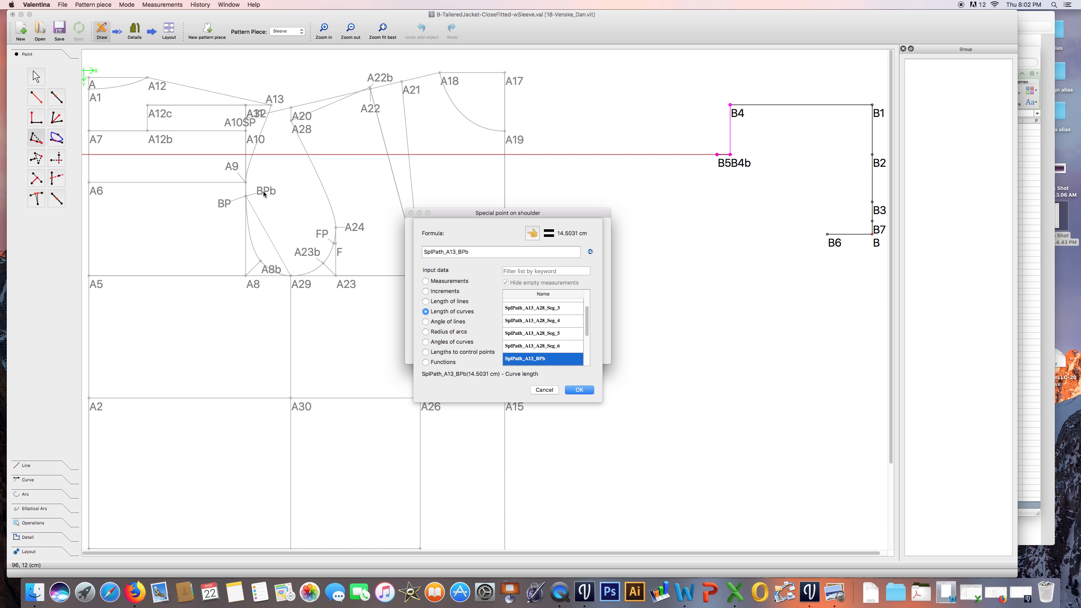
{"action": "left_click", "coordinate": [496, 253]}
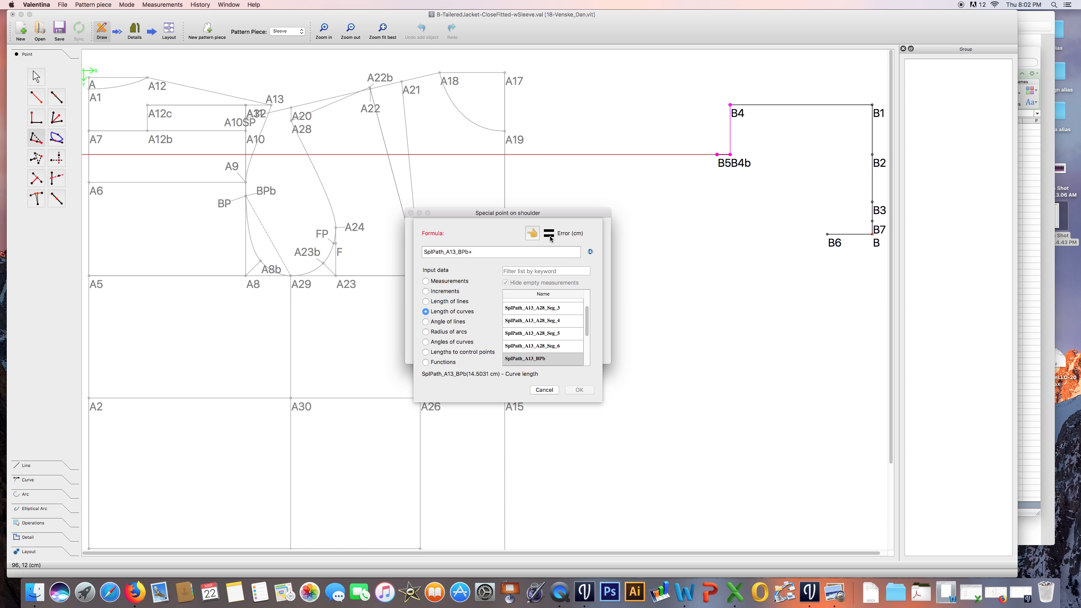
{"action": "left_click", "coordinate": [437, 282]}
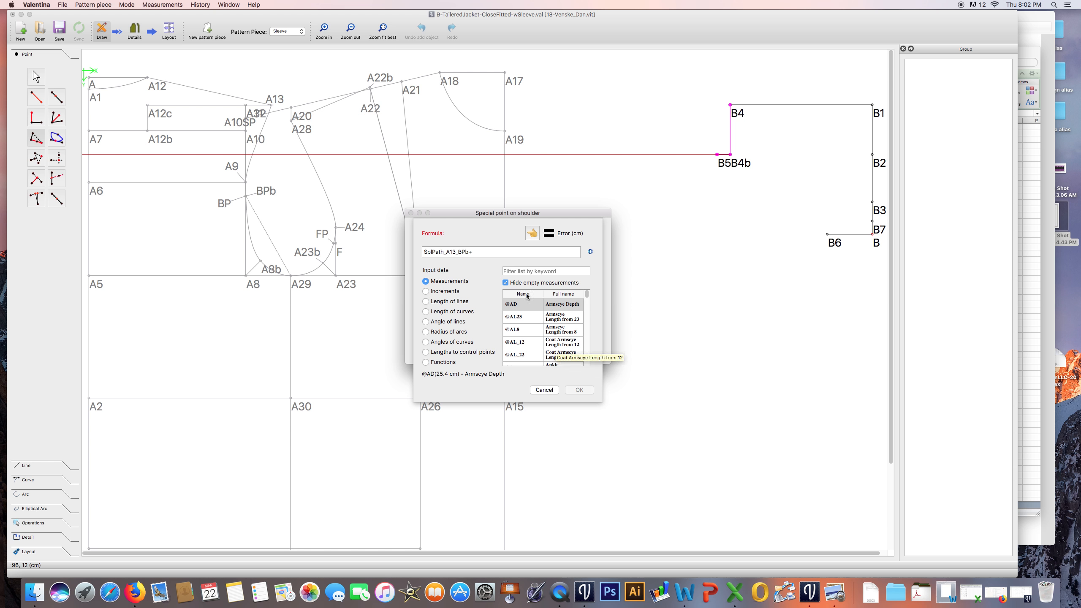
{"action": "left_click", "coordinate": [516, 271]}
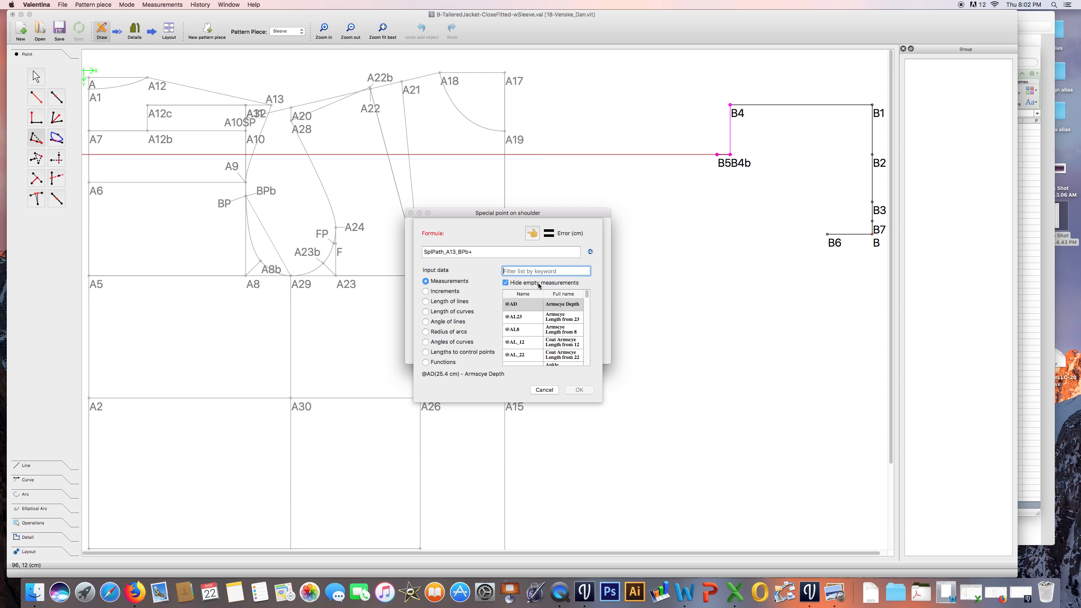
{"action": "type", "text": "sleeve"}
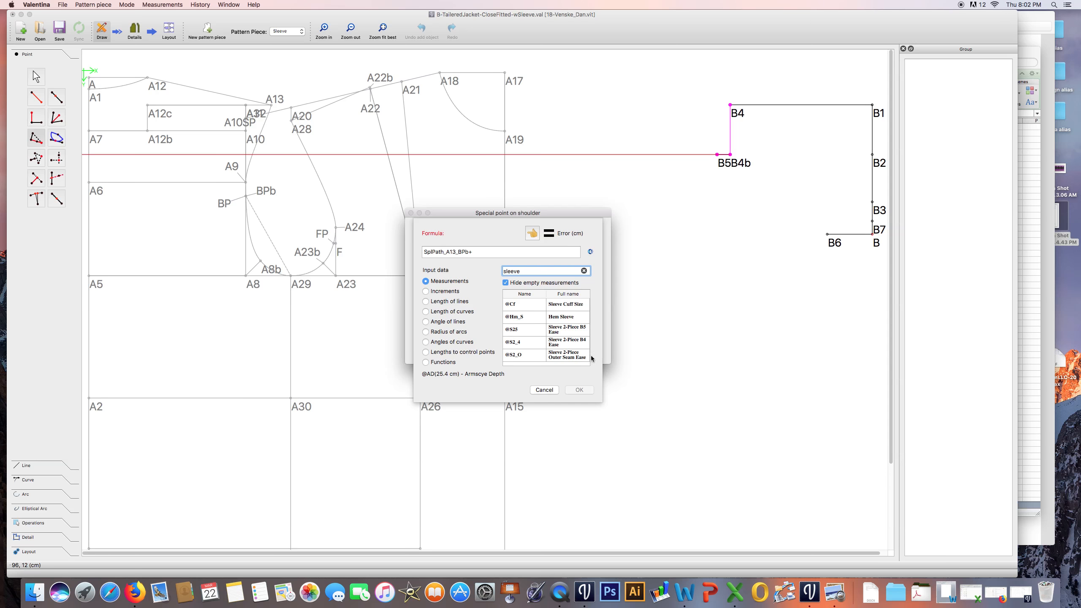
{"action": "left_click", "coordinate": [568, 333]}
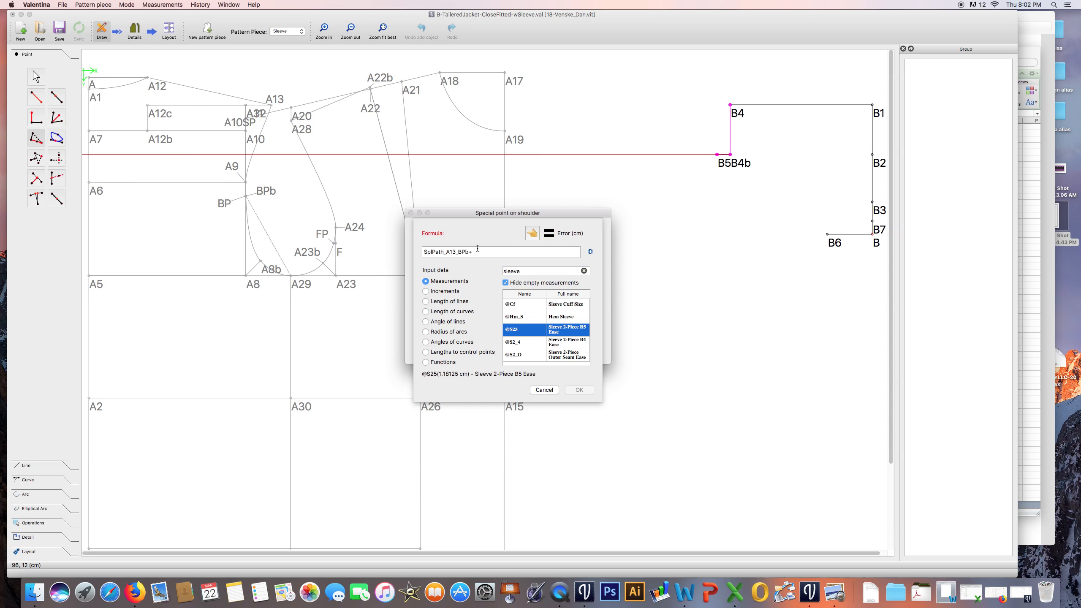
{"action": "double_click", "coordinate": [551, 334]}
{"action": "left_click", "coordinate": [579, 390]}
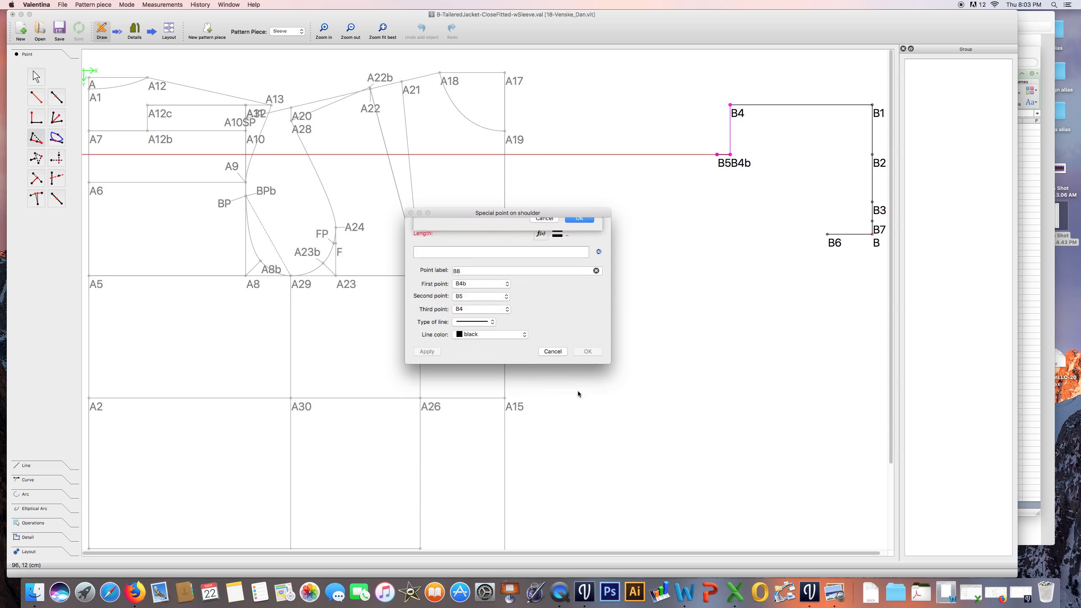
{"action": "left_click", "coordinate": [589, 352]}
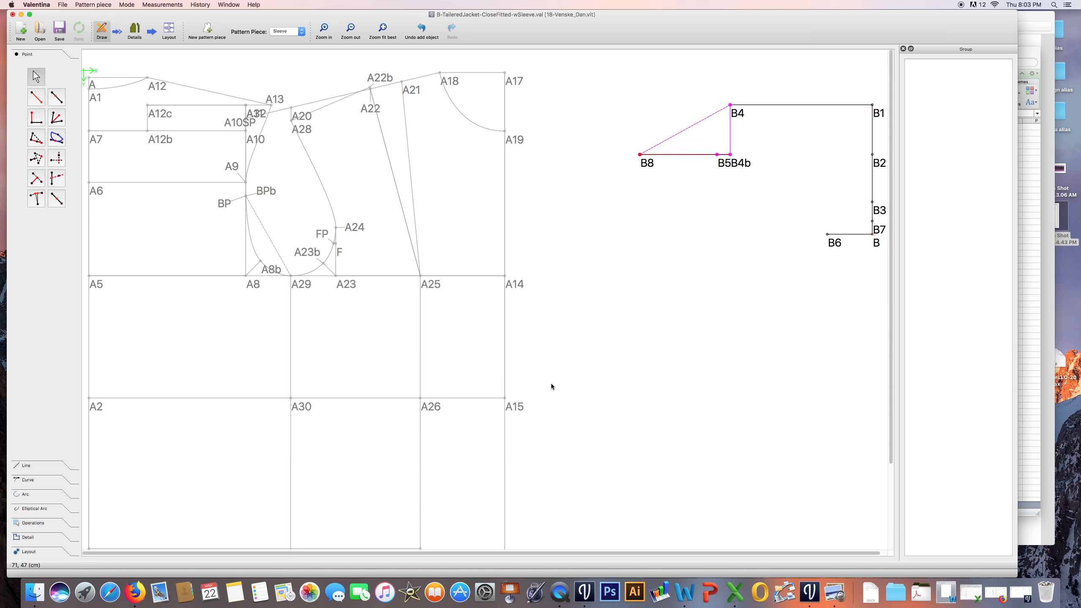
Step: Rename the helper point B5 beside B4b as B2b
{"action": "right_click", "coordinate": [723, 165]}
{"action": "left_click", "coordinate": [744, 171]}
{"action": "left_click", "coordinate": [484, 315]}
{"action": "key", "text": "BackSpace"}
{"action": "type", "text": "2"}
{"action": "type", "text": "n"}
{"action": "key", "text": "BackSpace"}
{"action": "type", "text": "b"}
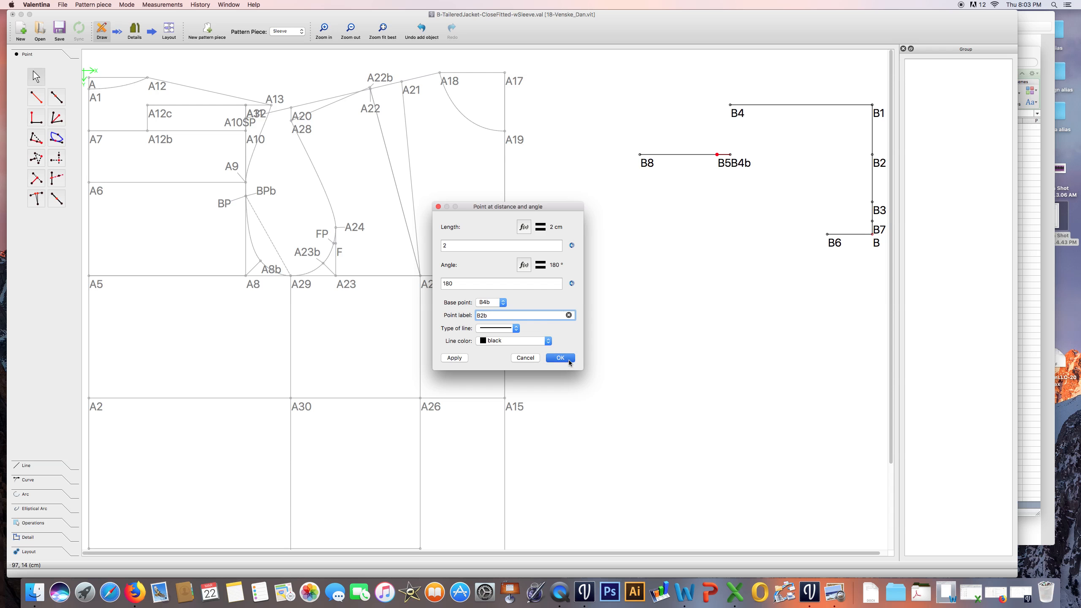
{"action": "left_click", "coordinate": [568, 360]}
Step: Rename the special shoulder point B8 as B5
{"action": "right_click", "coordinate": [679, 154]}
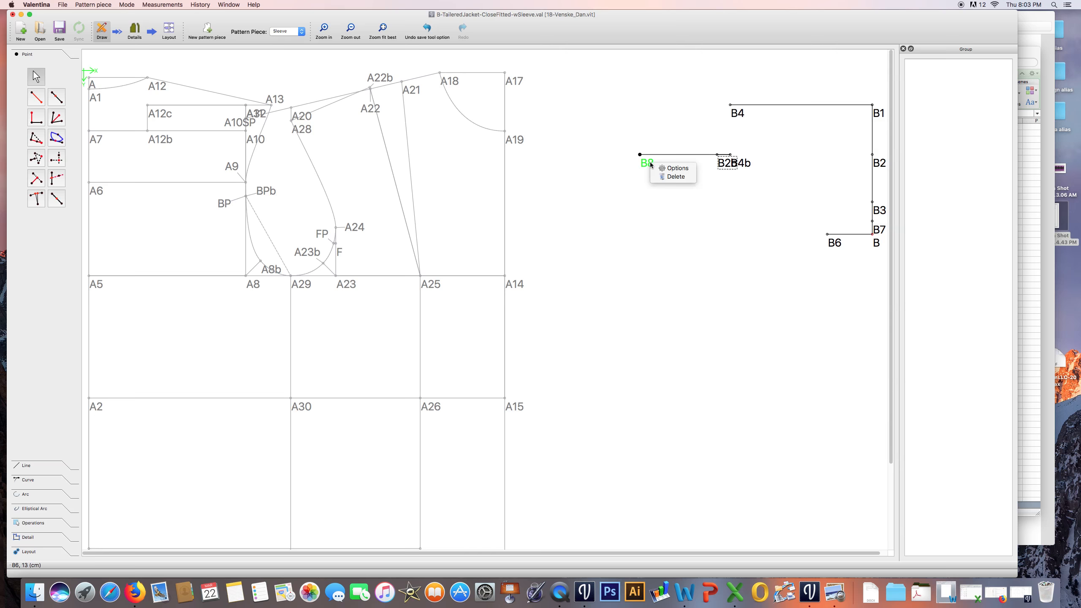
{"action": "left_click", "coordinate": [677, 169]}
{"action": "left_click", "coordinate": [464, 271]}
{"action": "key", "text": "BackSpace"}
{"action": "type", "text": "5"}
{"action": "left_click", "coordinate": [588, 352]}
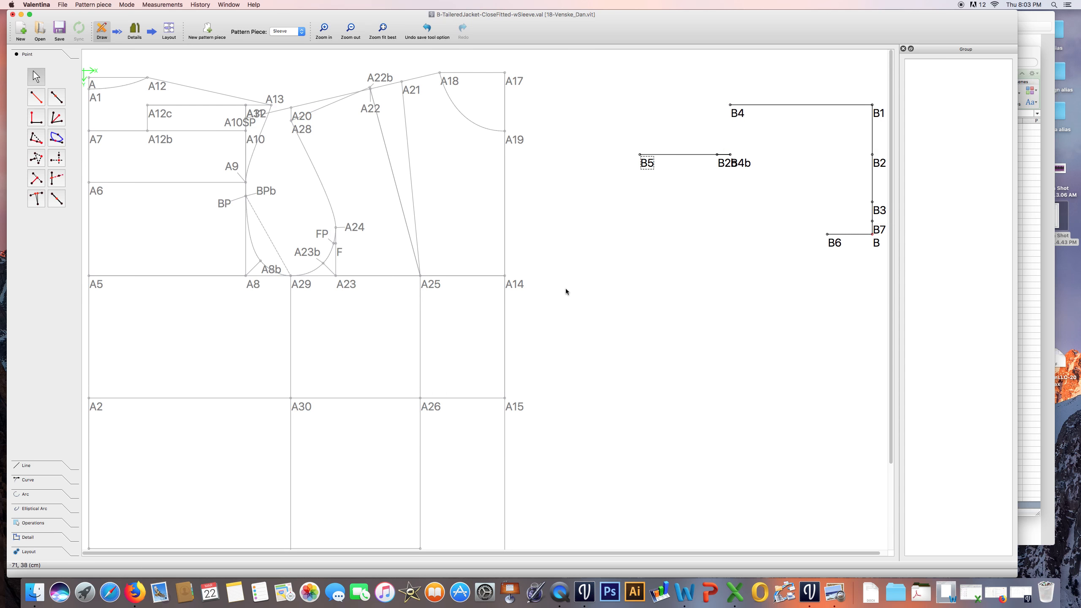